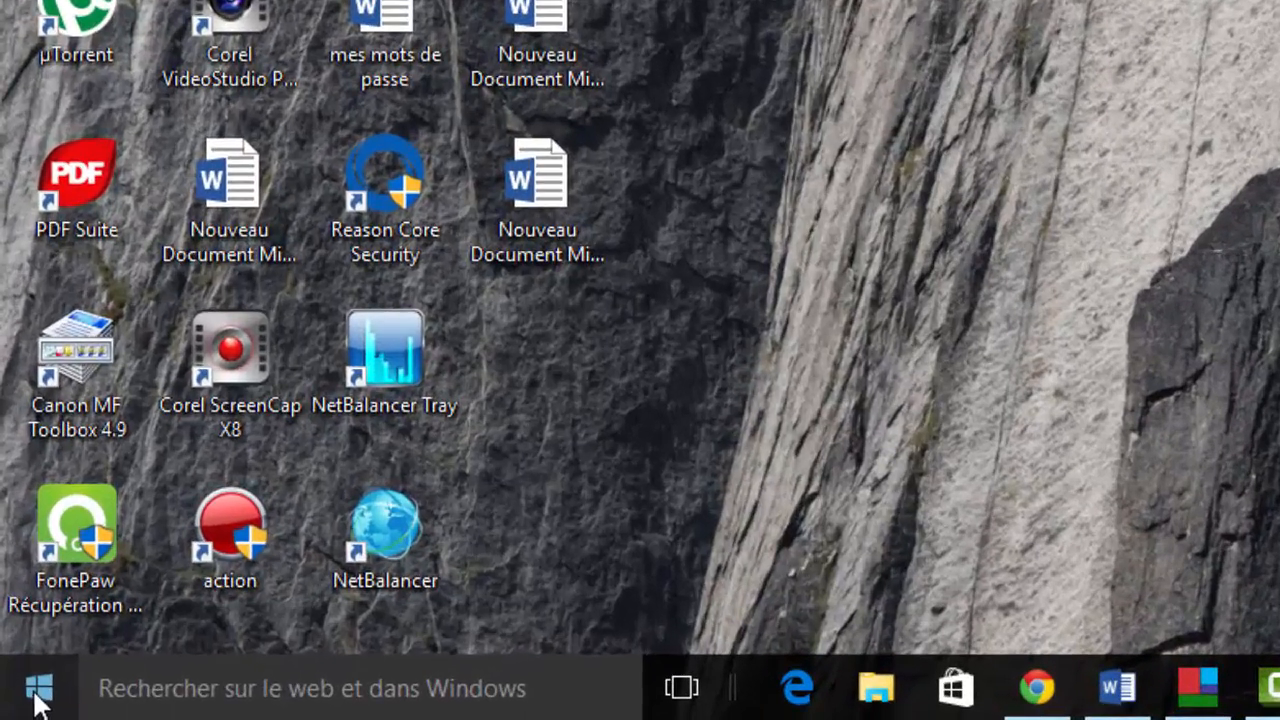
# Step: Find the Actualité app in the full list of installed applications and check whether it can be uninstalled there
pyautogui.click(18, 708)
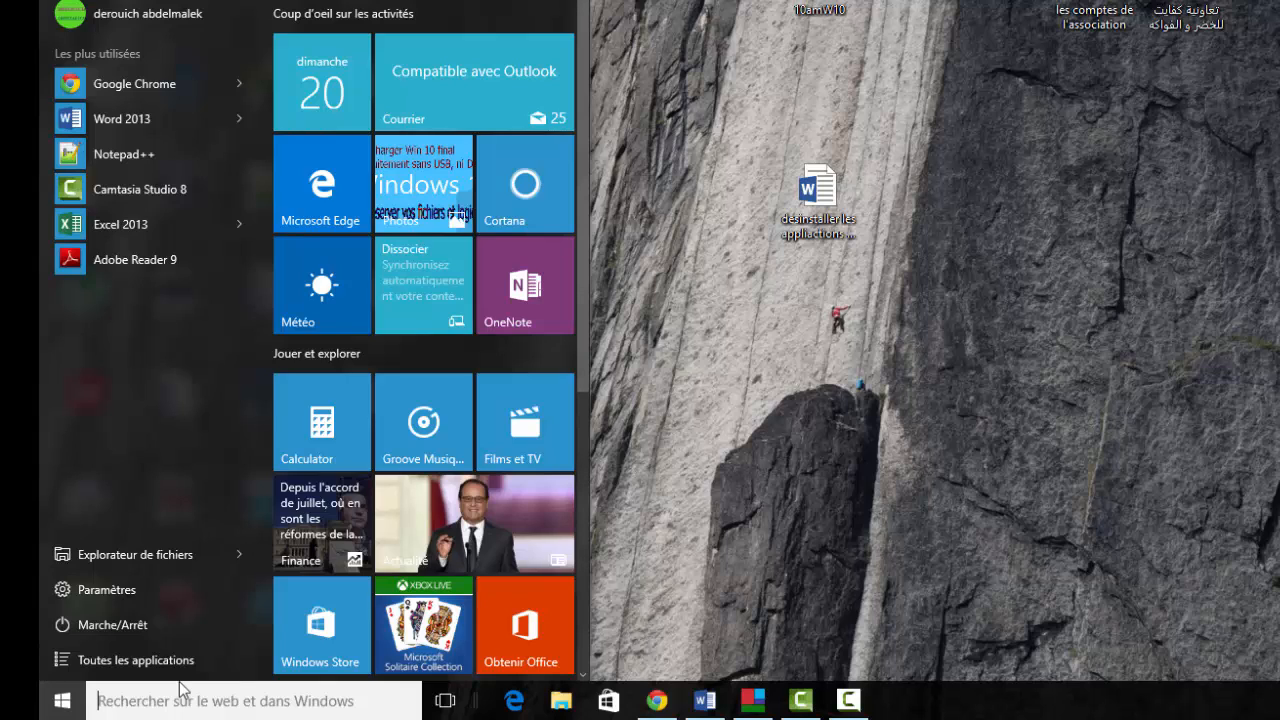
pyautogui.click(103, 658)
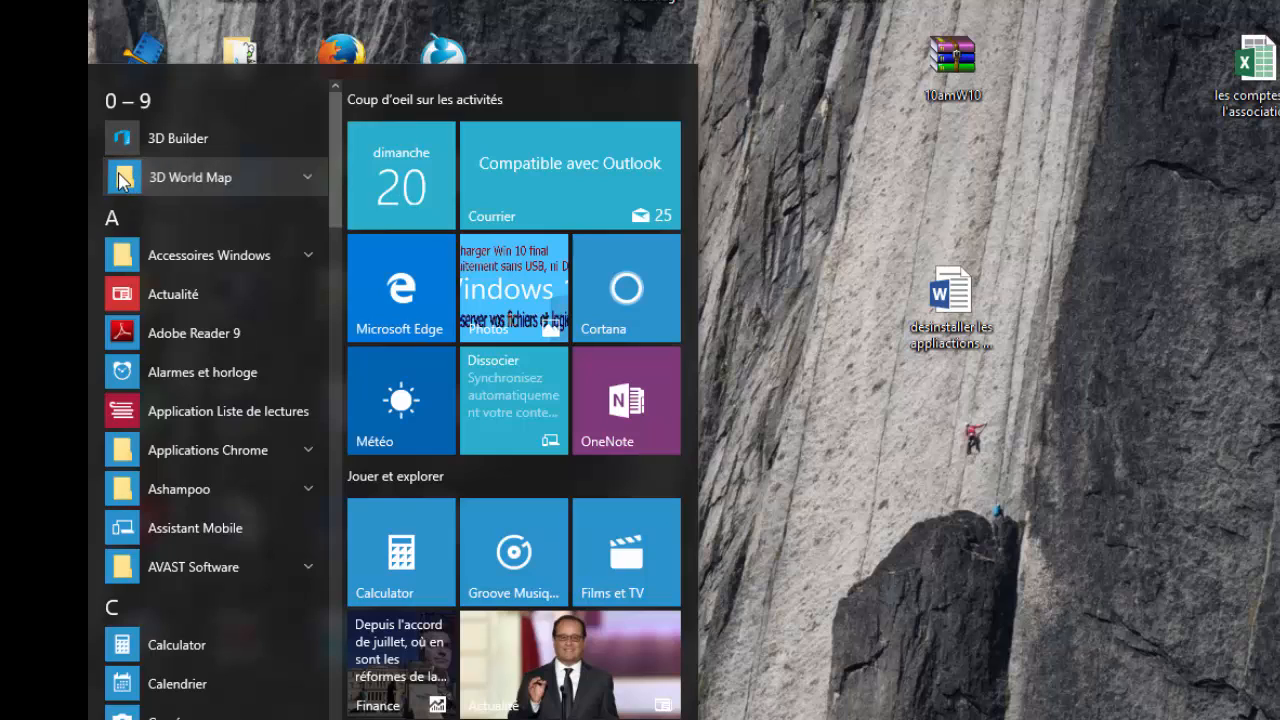
pyautogui.rightClick(118, 294)
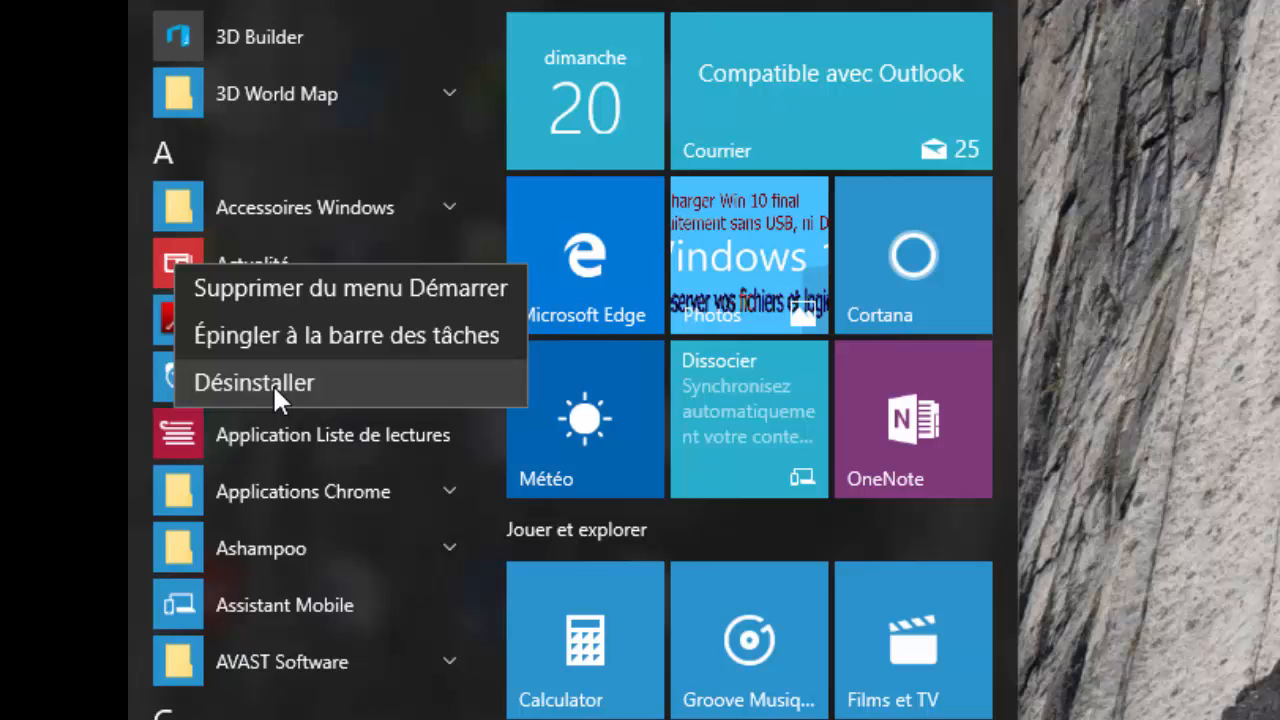
pyautogui.click(1189, 411)
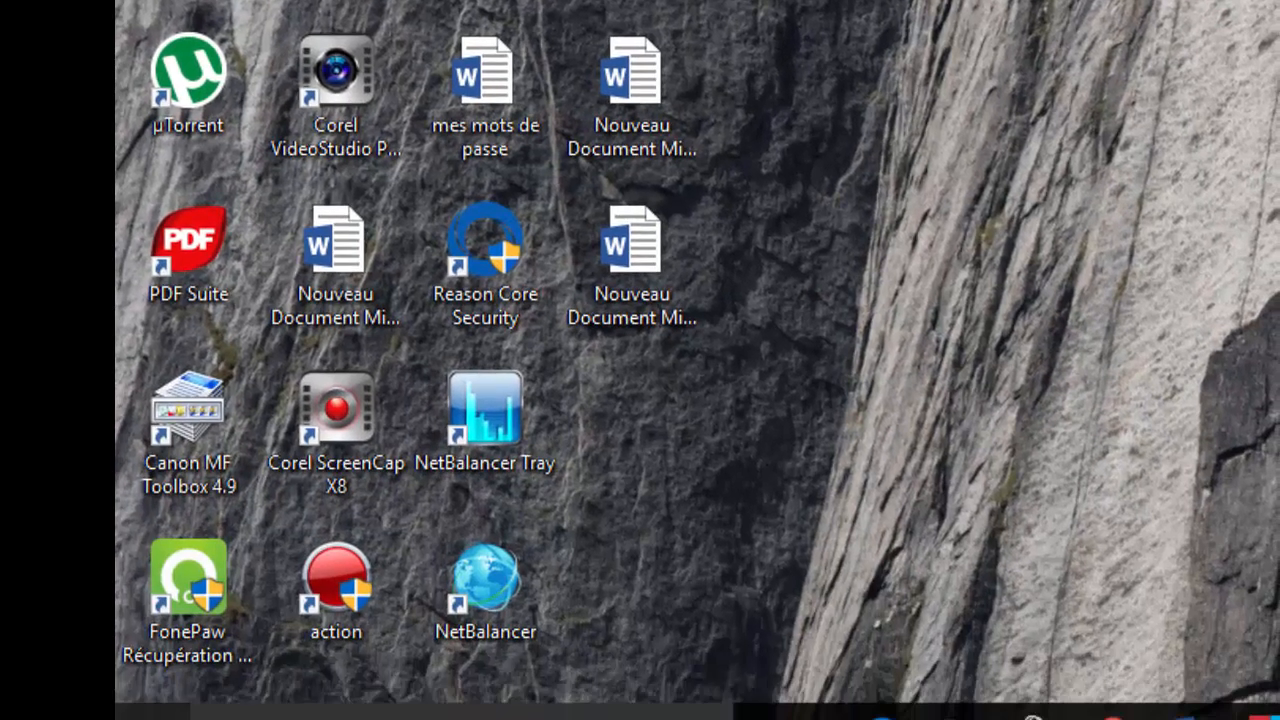
# Step: Find Calculator in the full list of installed applications and check whether it can be uninstalled there
pyautogui.click(152, 711)
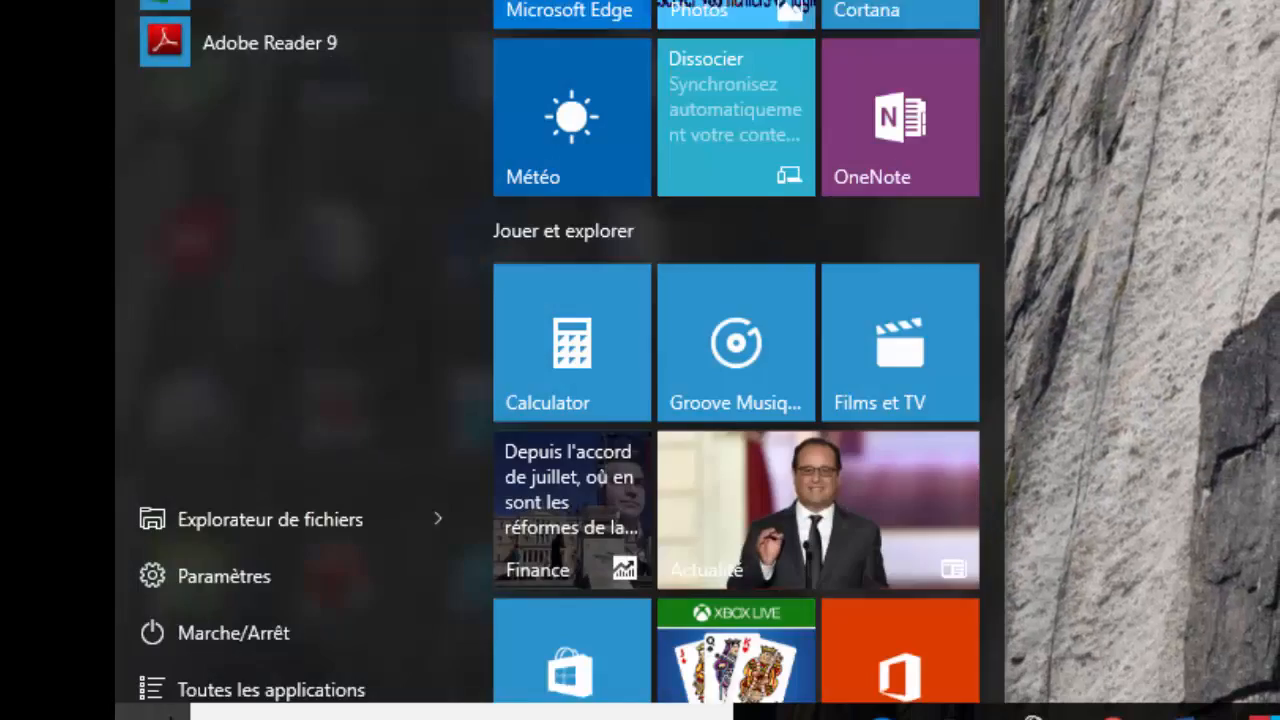
pyautogui.click(239, 645)
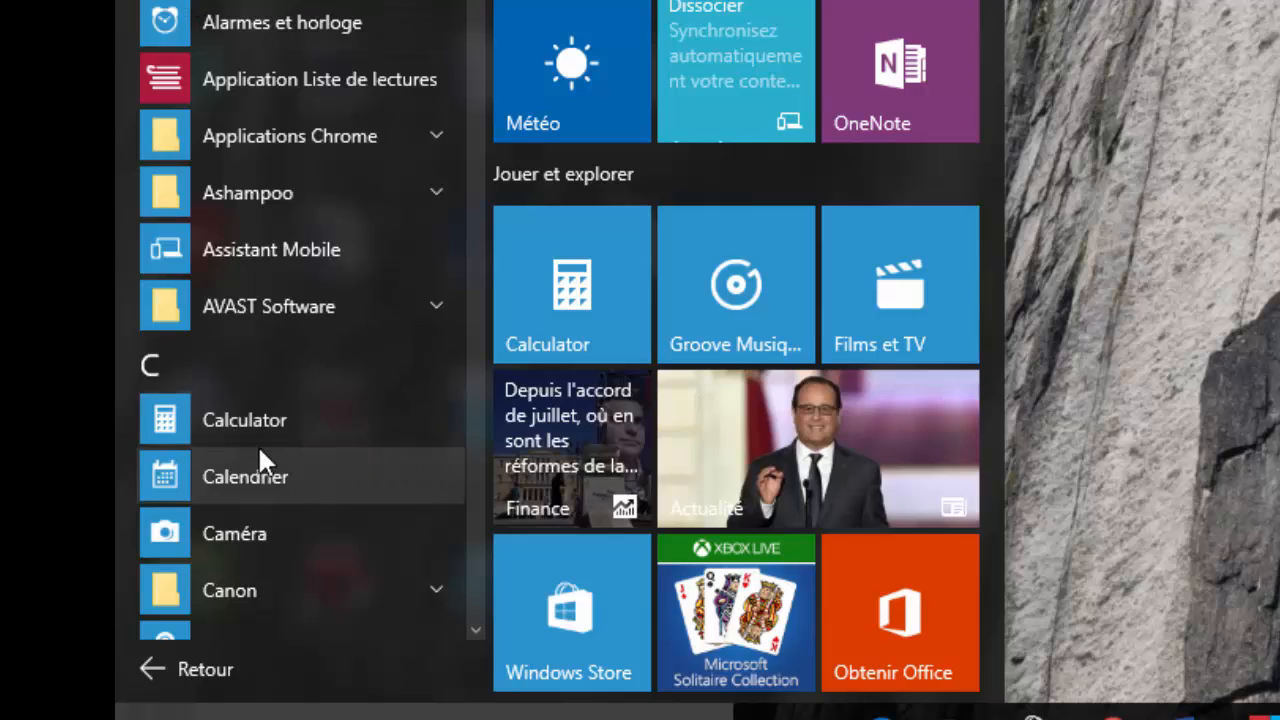
pyautogui.rightClick(156, 421)
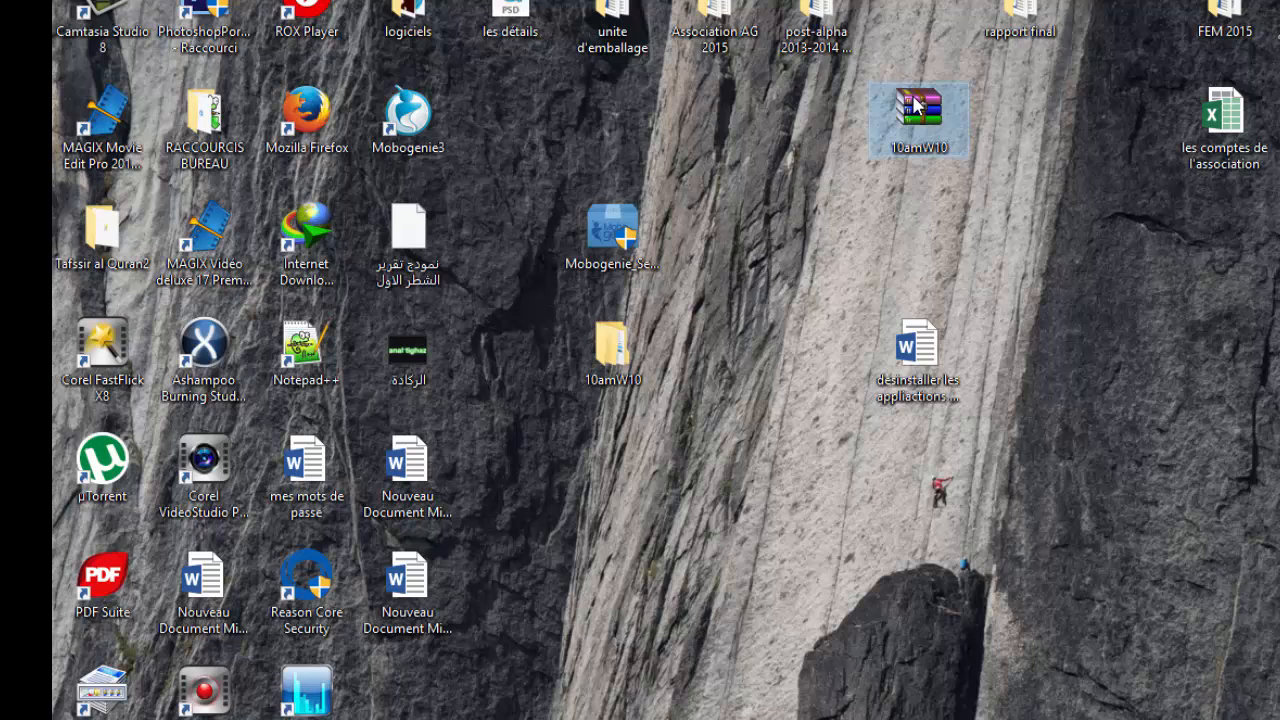
# Step: Launch the 10AppsManager application from the 10AppsManager subfolder of the extracted 10amW10 folder on the desktop
pyautogui.rightClick(915, 100)
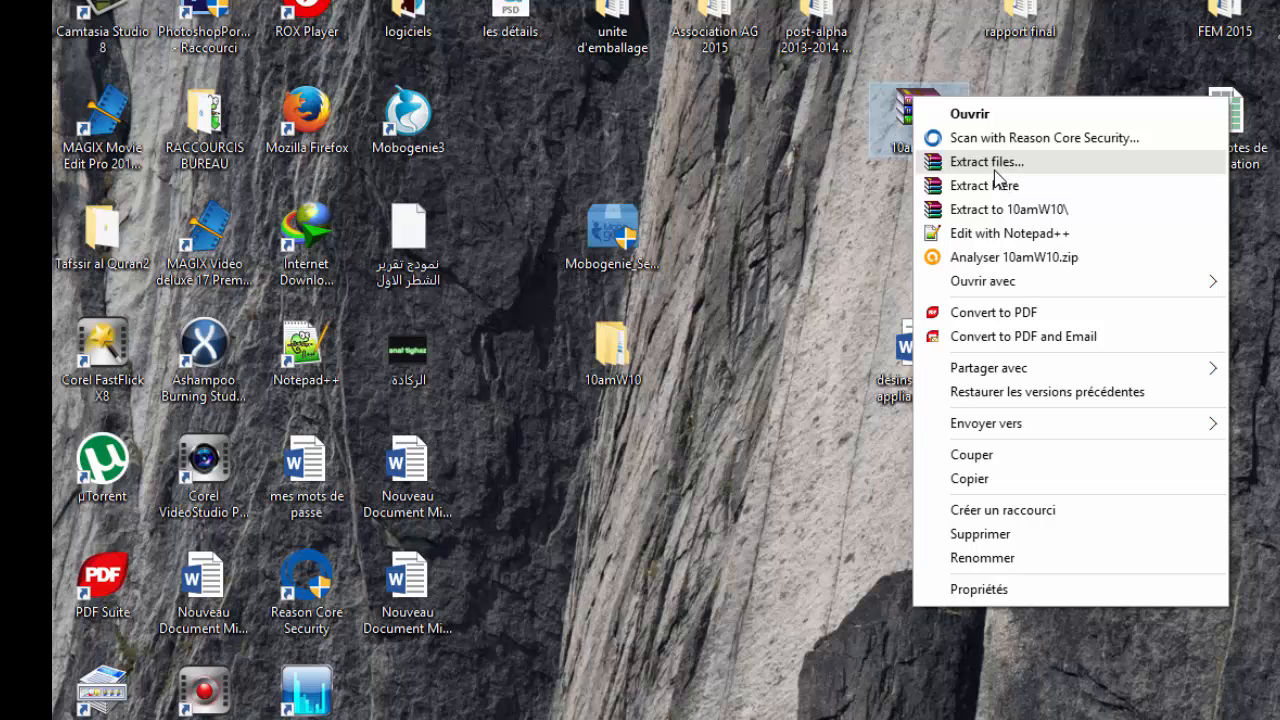
pyautogui.click(819, 280)
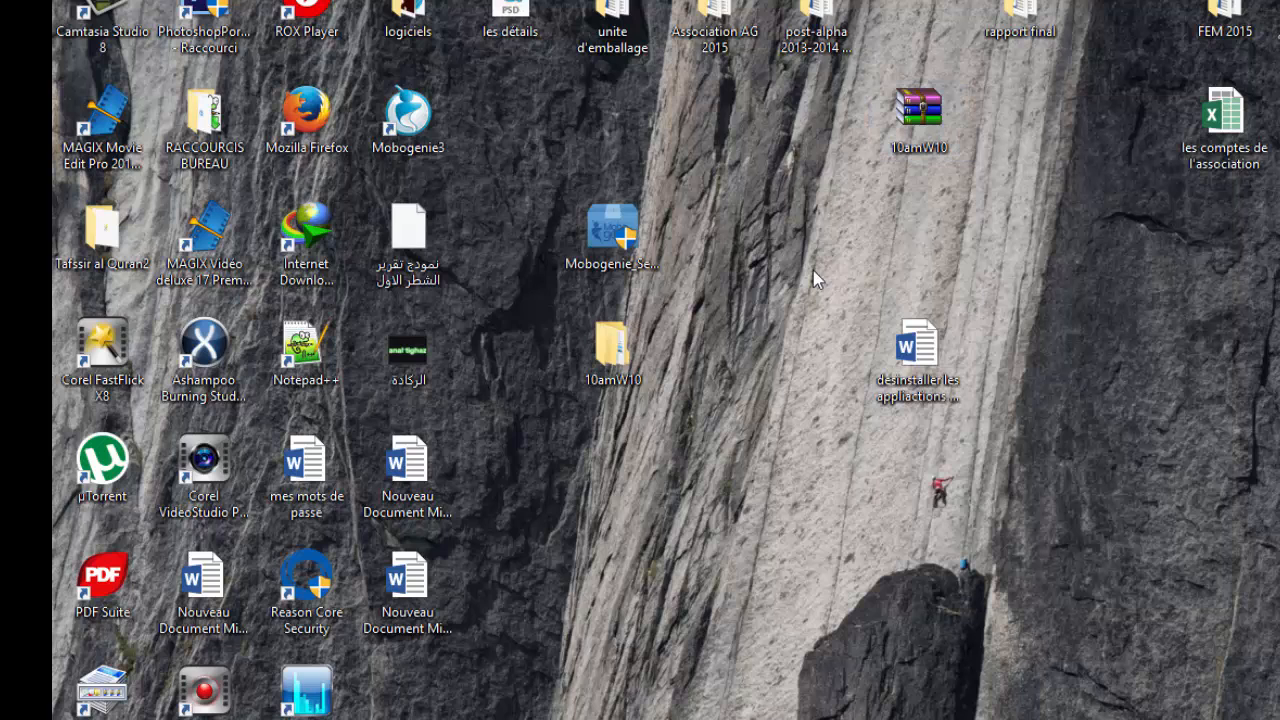
pyautogui.doubleClick(620, 355)
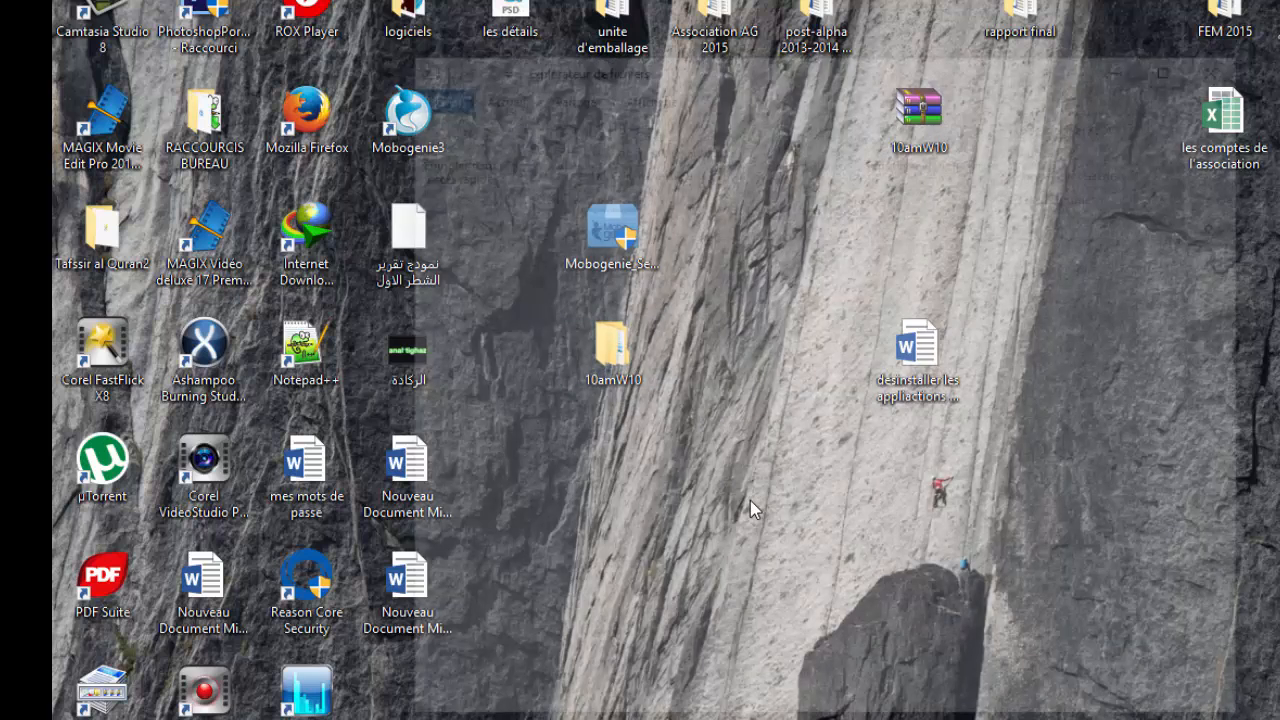
pyautogui.doubleClick(654, 296)
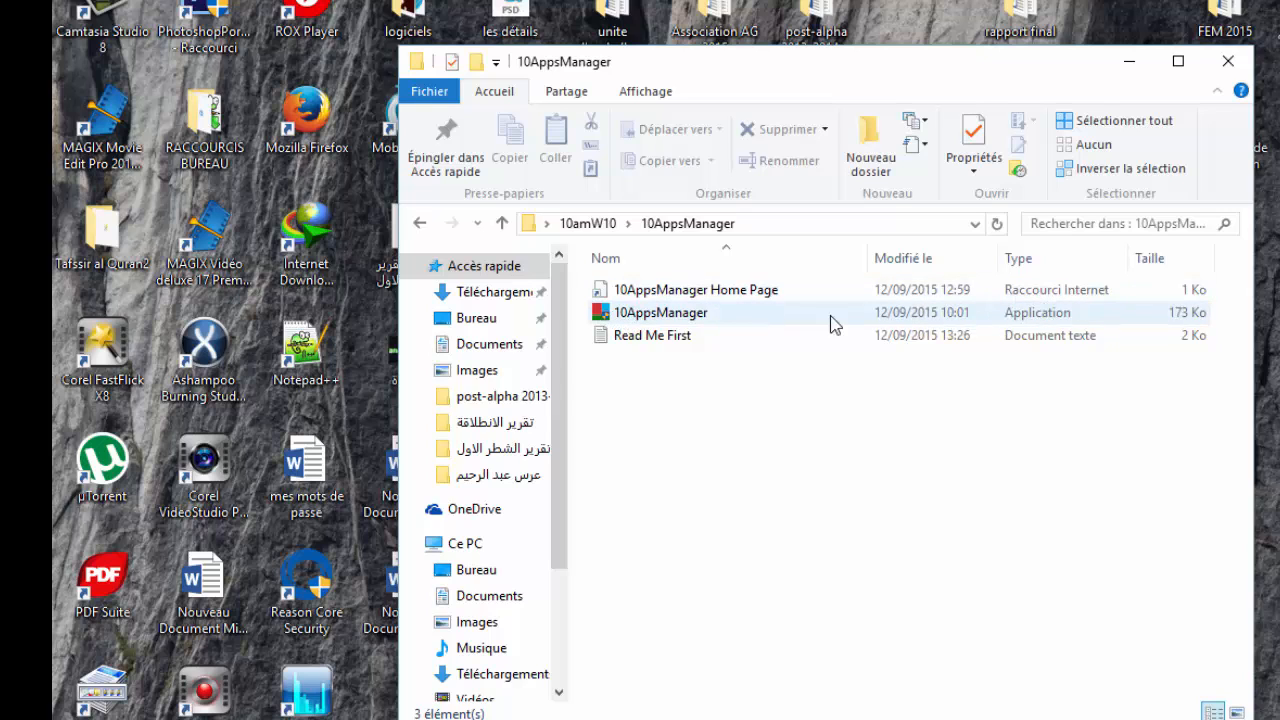
pyautogui.doubleClick(660, 318)
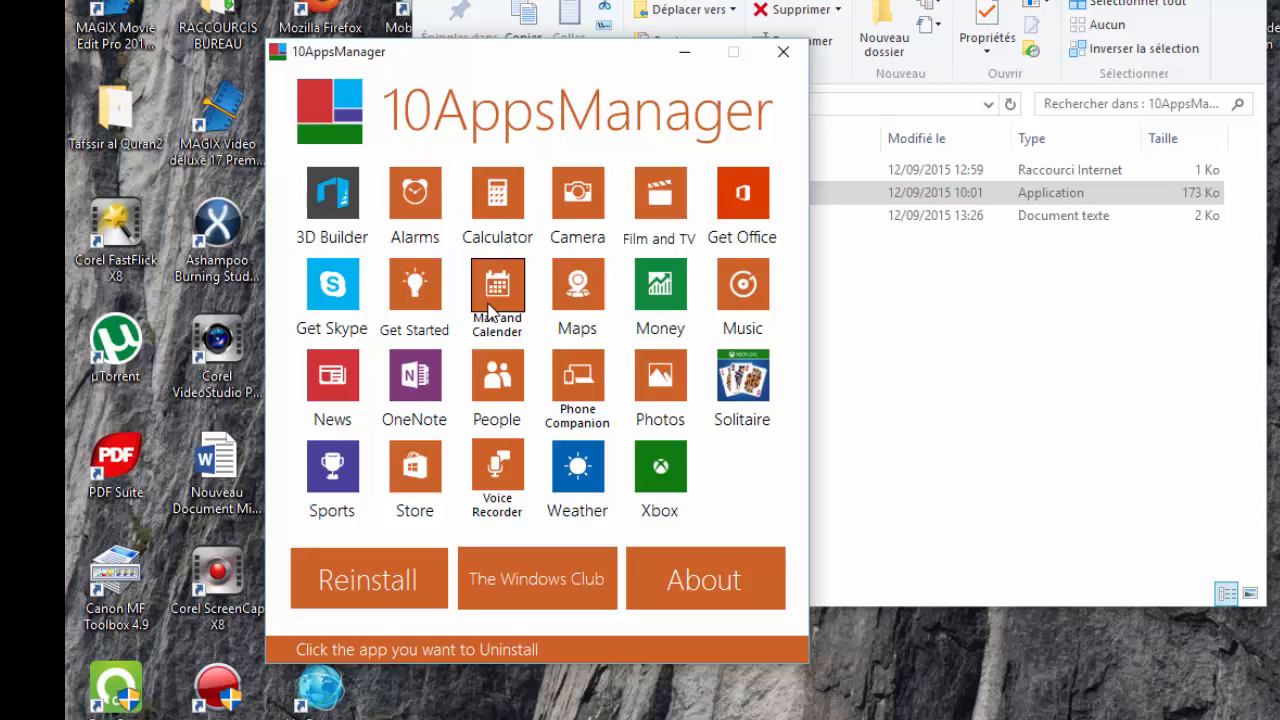
# Step: Uninstall the Calculator app with 10AppsManager and confirm the removal
pyautogui.click(510, 208)
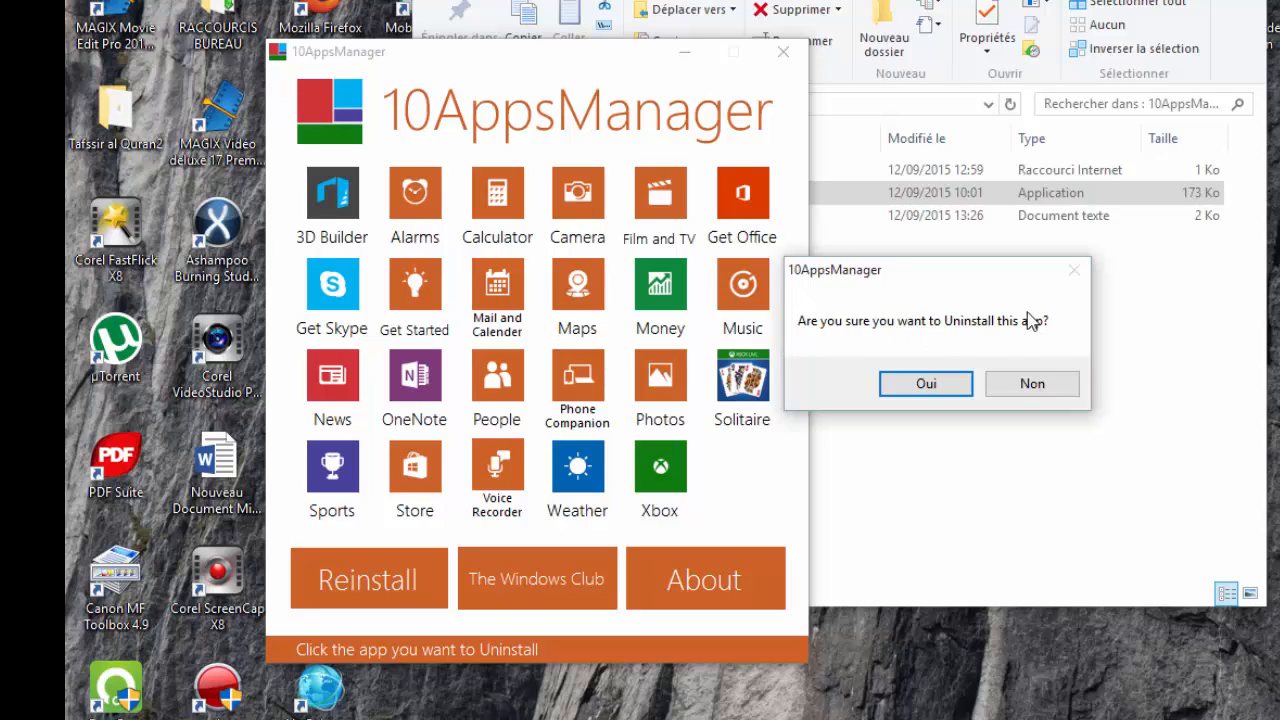
pyautogui.click(933, 384)
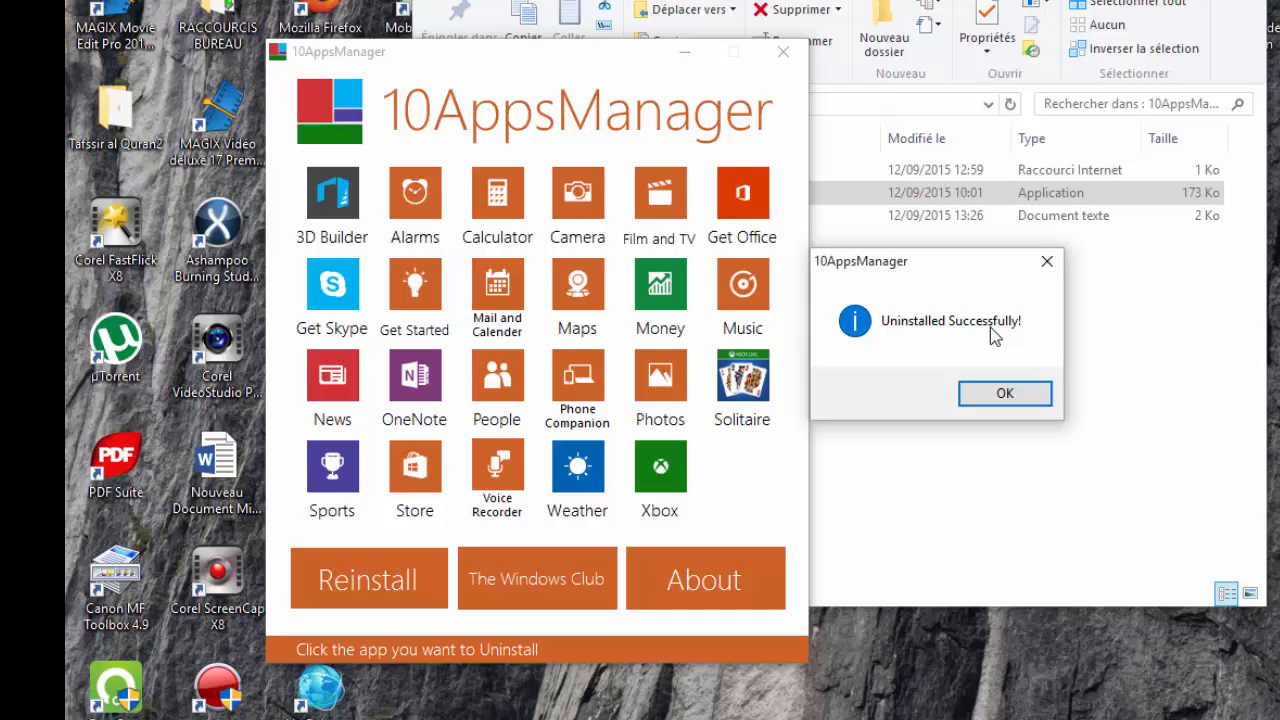
pyautogui.click(1005, 396)
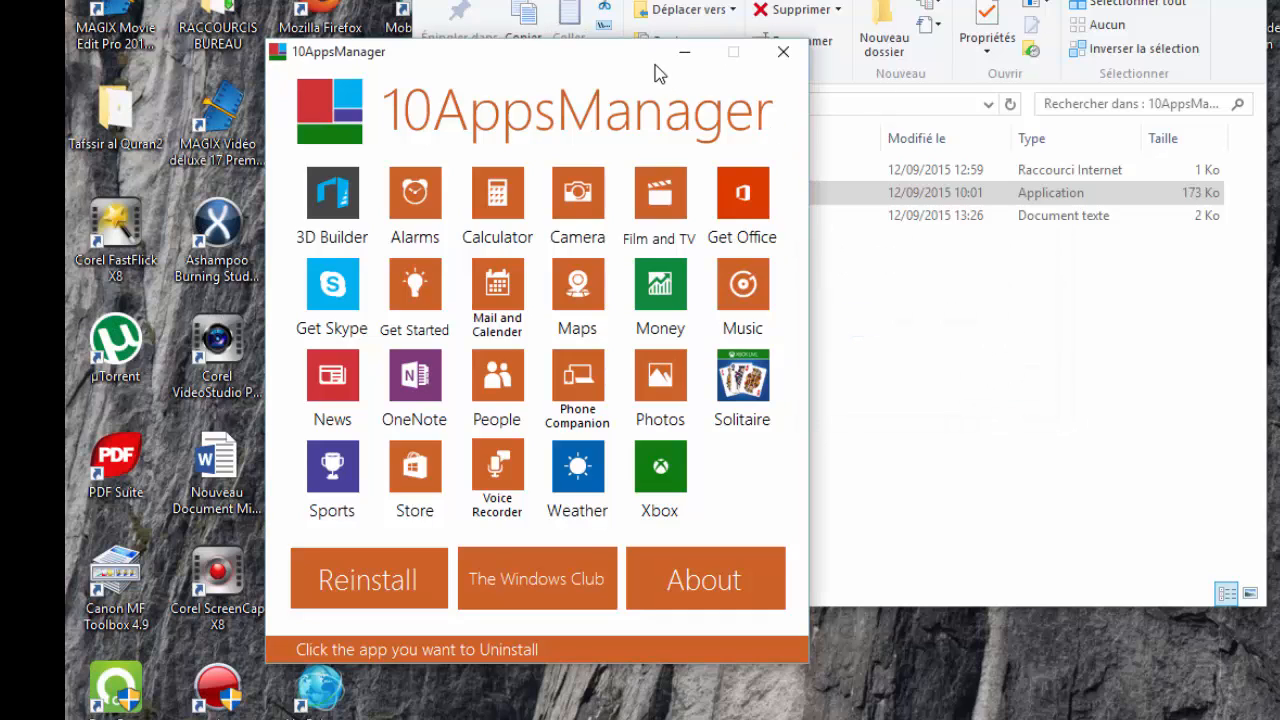
# Step: Clear the open windows and check under C in the full application list whether Calculator is still there
pyautogui.click(685, 57)
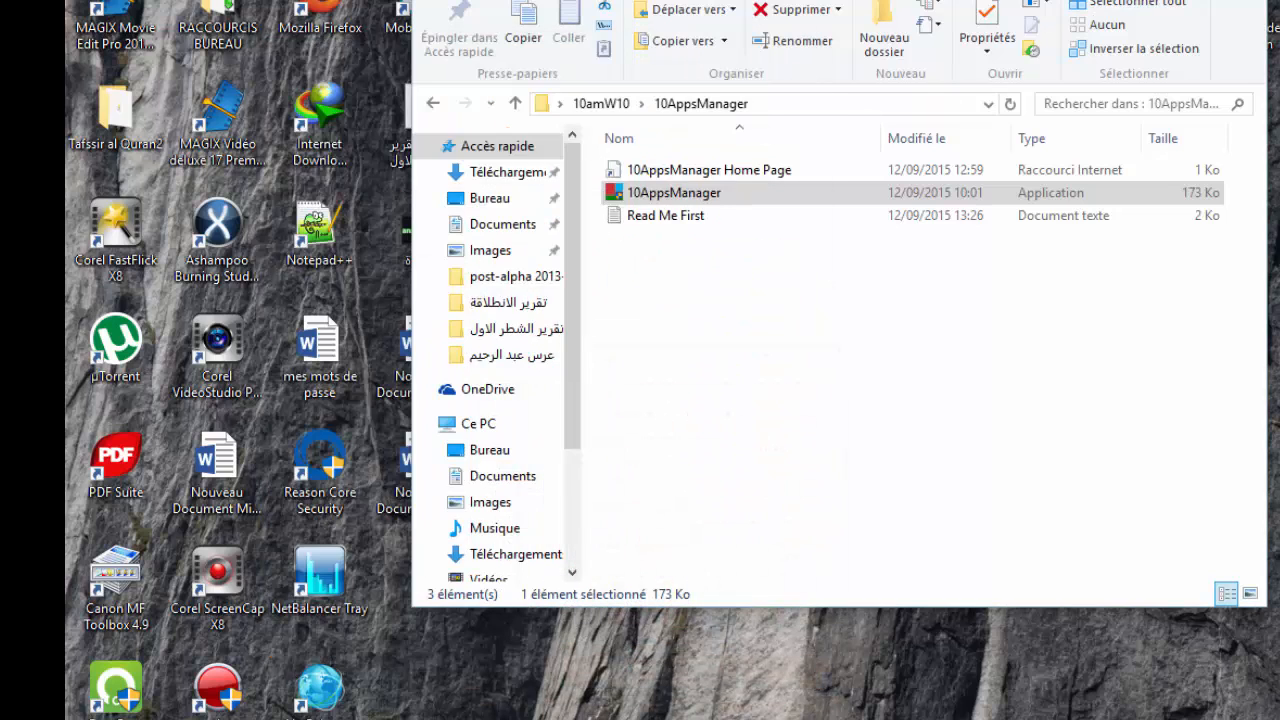
pyautogui.click(1244, 1)
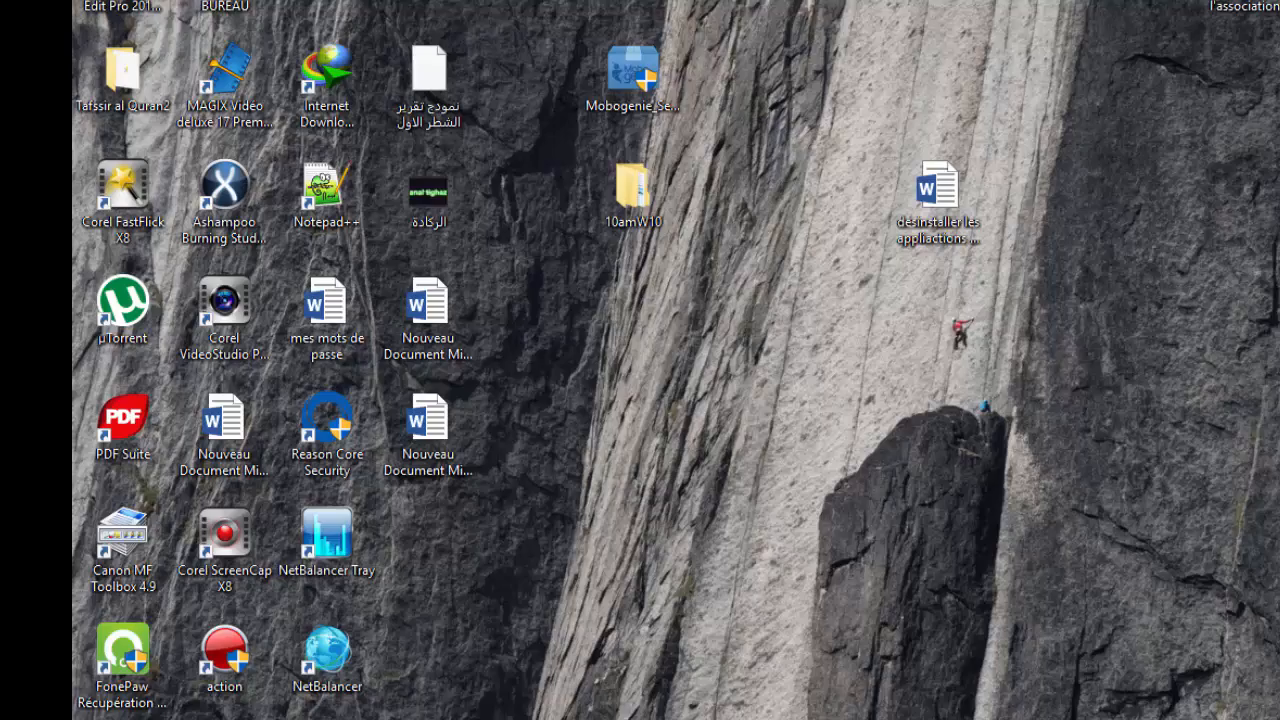
pyautogui.click(110, 690)
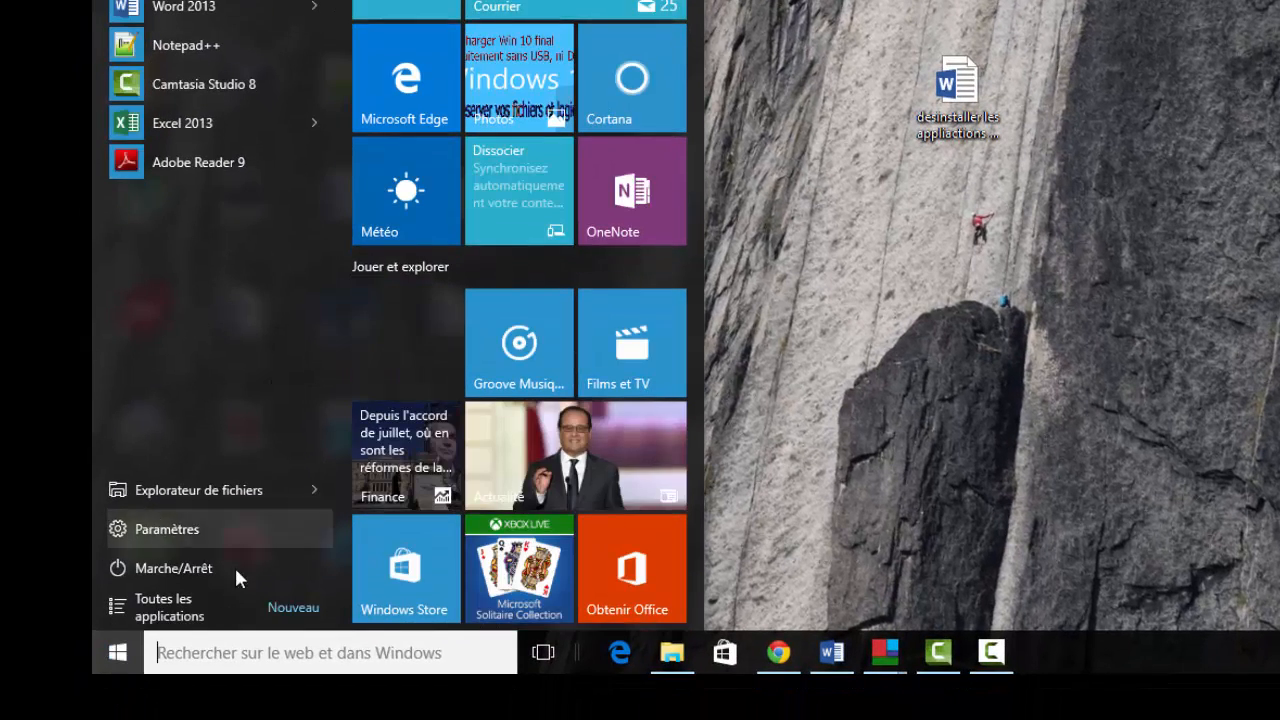
pyautogui.click(168, 608)
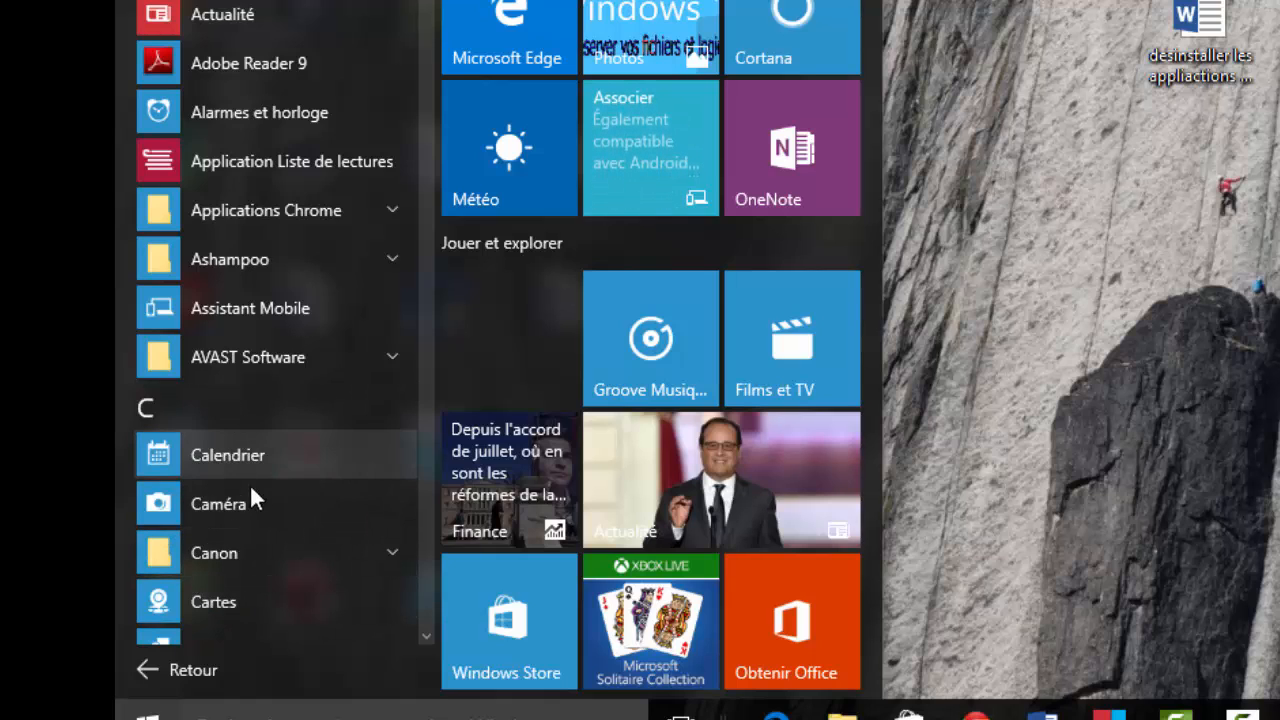
pyautogui.scroll(-2, 247, 476)
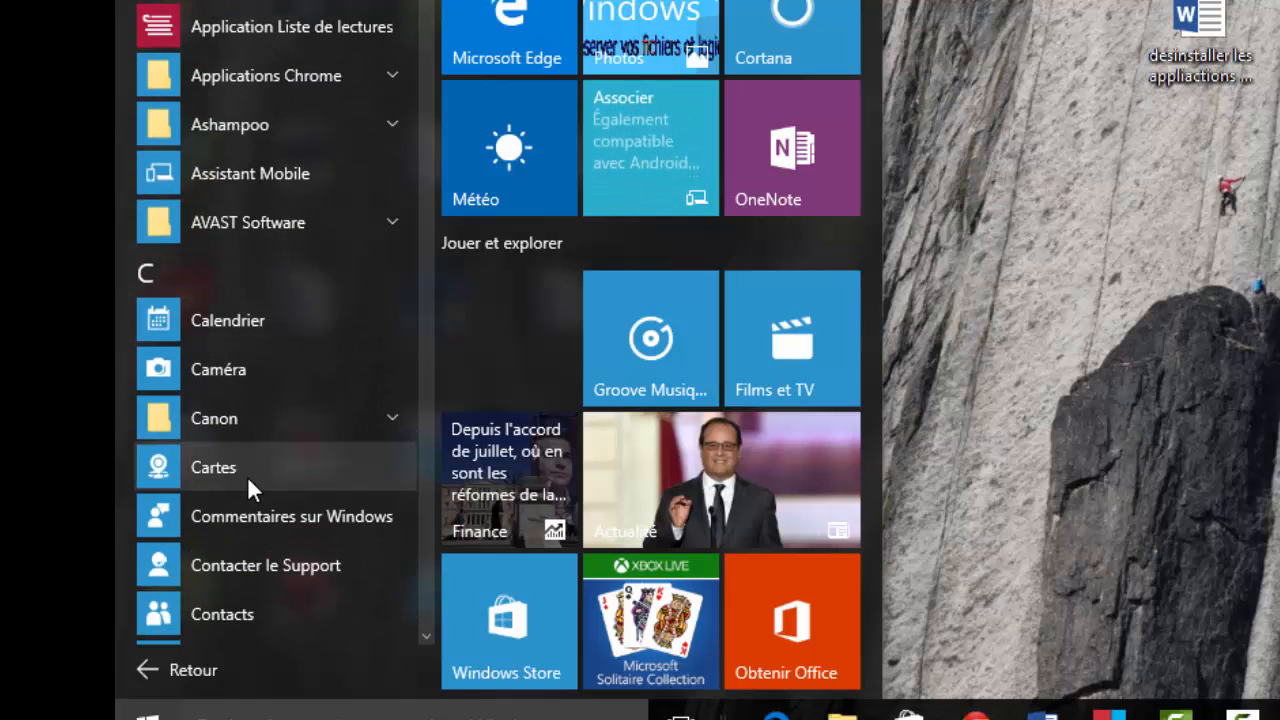
pyautogui.scroll(2, 245, 472)
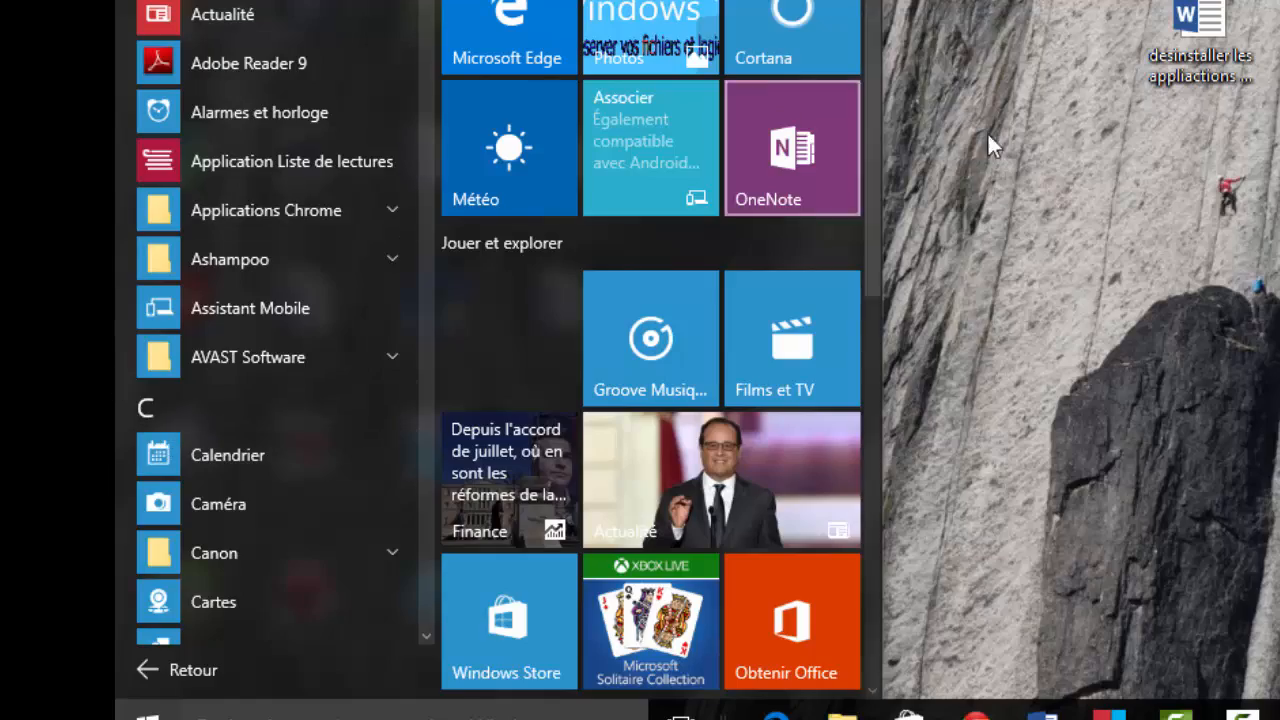
pyautogui.click(1064, 227)
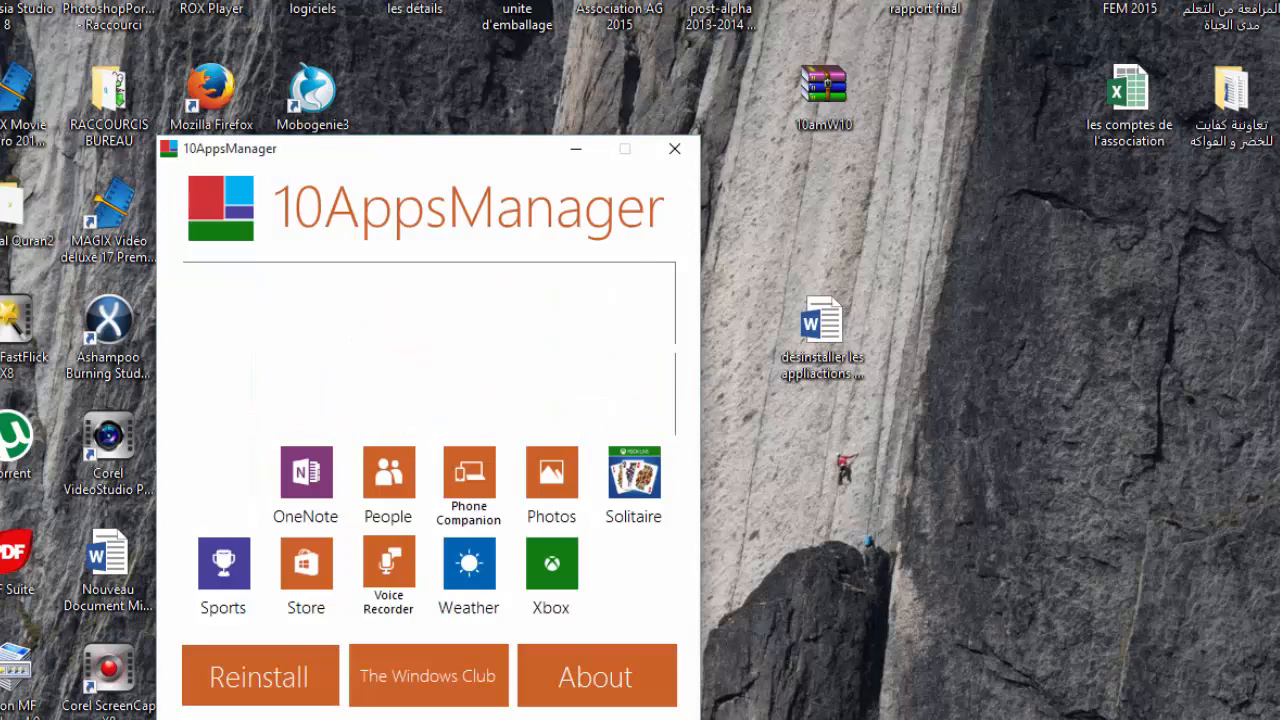
# Step: Open the app reinstallation instructions in 10AppsManager and copy the full Get-AppxPackage PowerShell command
pyautogui.click(258, 681)
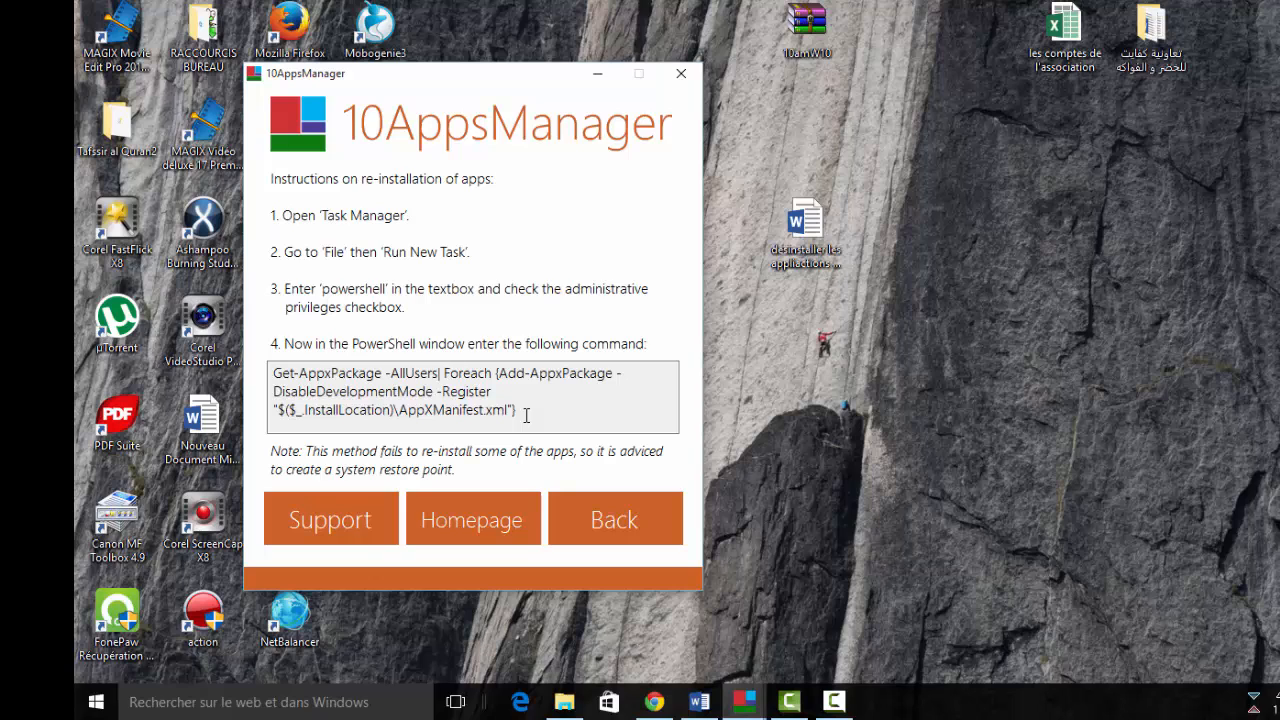
pyautogui.moveTo(521, 410); pyautogui.dragTo(272, 373)
pyautogui.hotkey('ctrl', 'c')
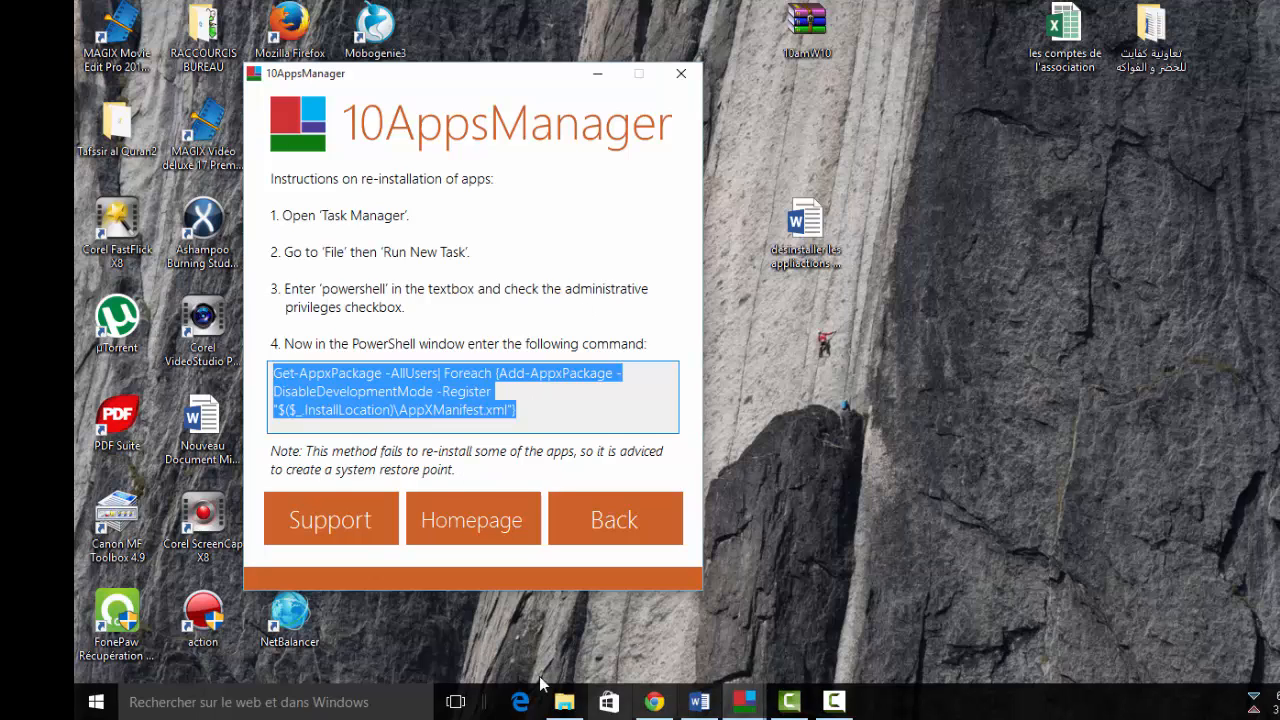
# Step: Open the Windows Task Manager and start creating a new task
pyautogui.rightClick(96, 704)
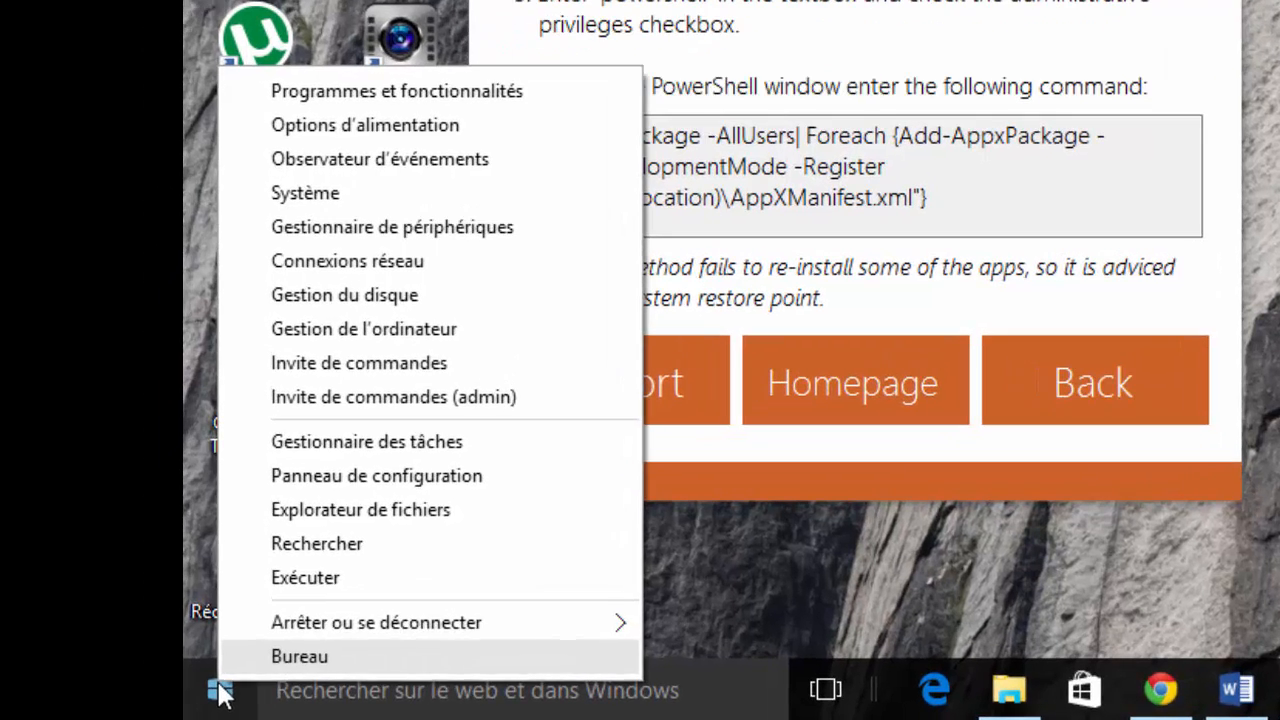
pyautogui.click(372, 442)
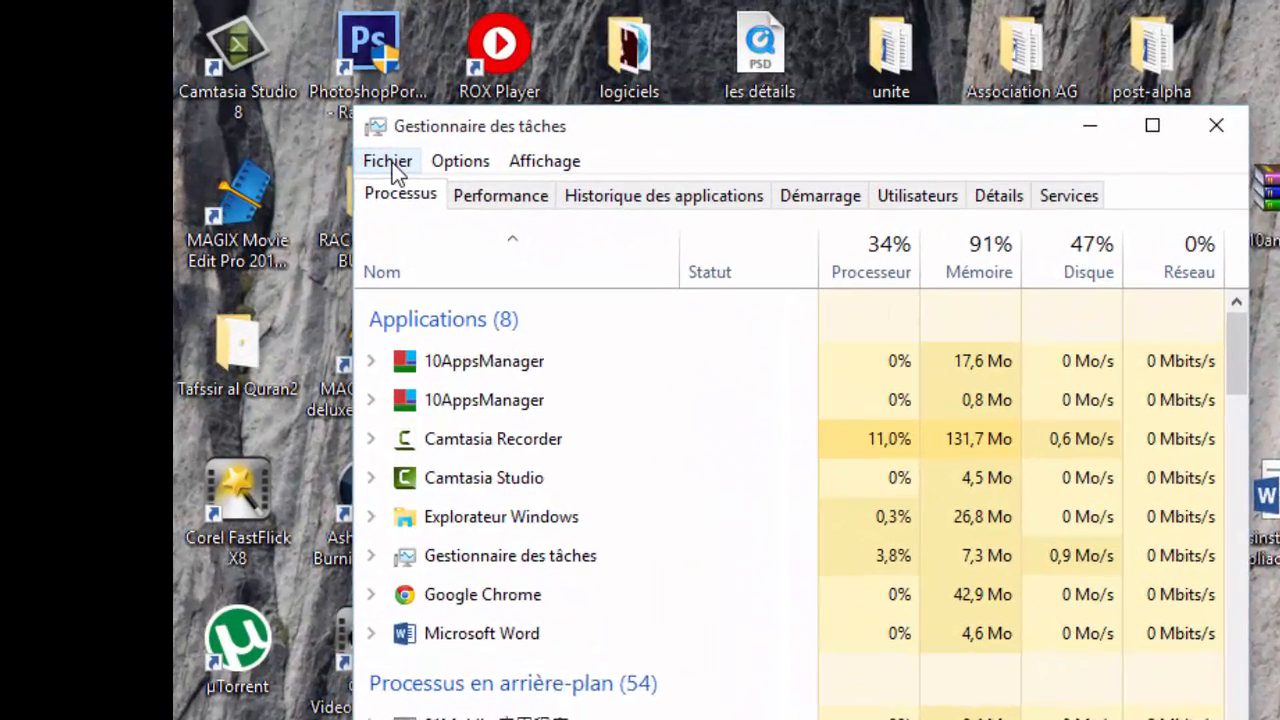
pyautogui.click(391, 165)
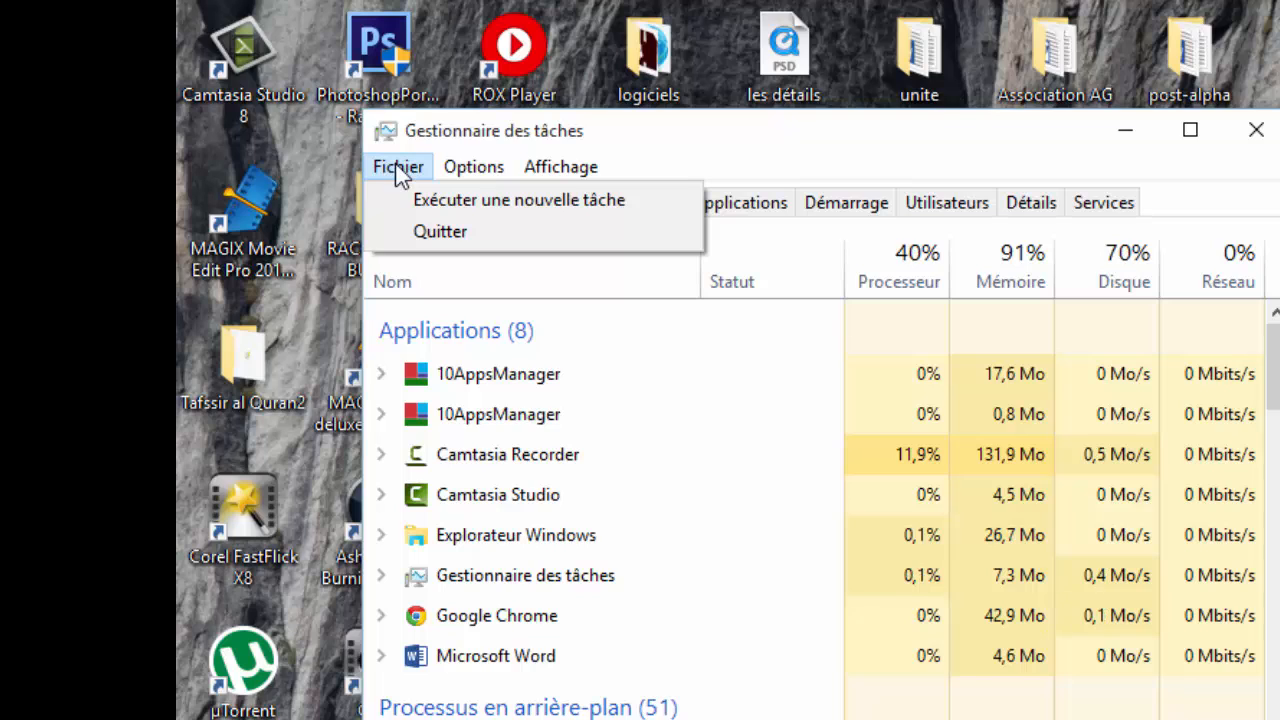
pyautogui.click(509, 207)
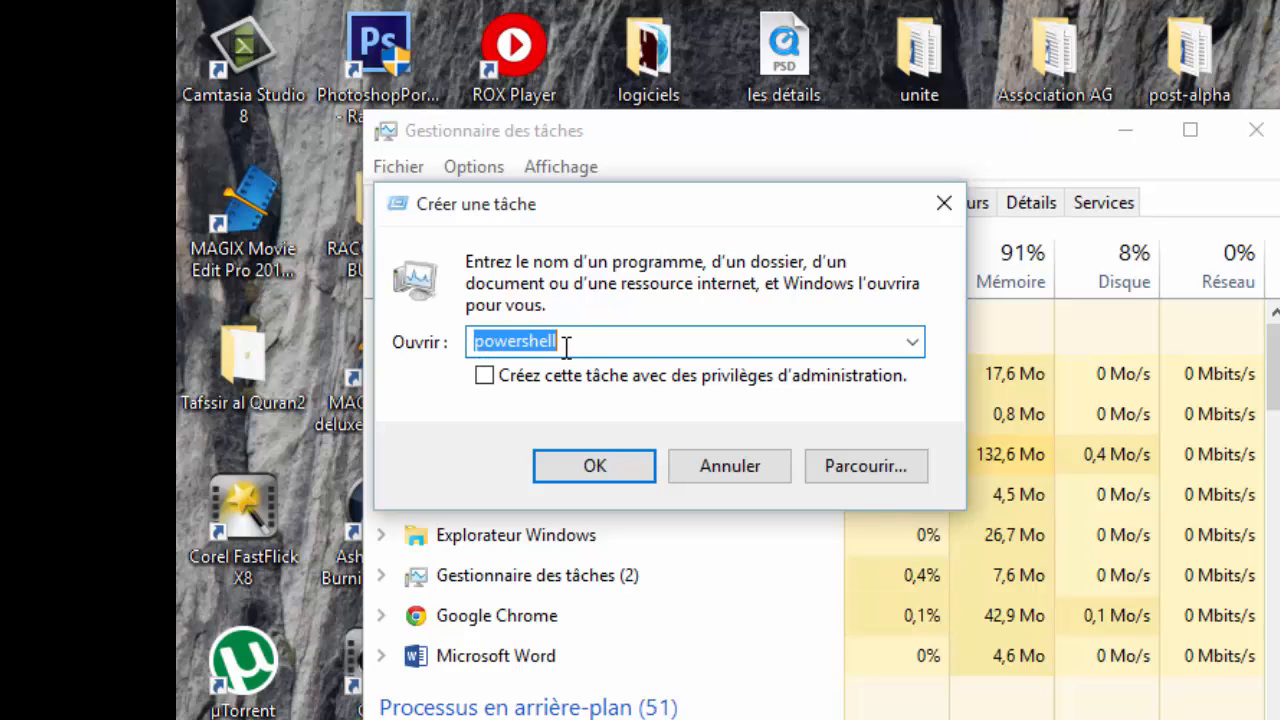
# Step: Enter powershell as the new task, give it administrative privileges and run it
pyautogui.press('BackSpace')
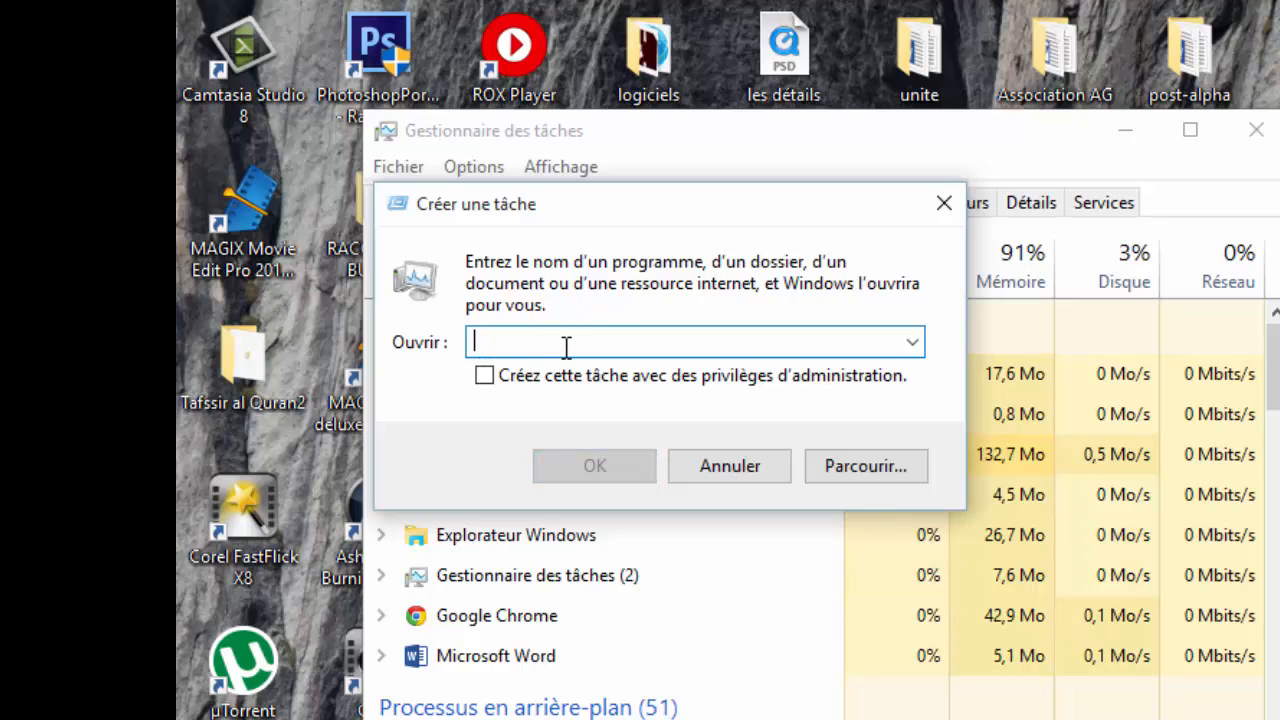
pyautogui.write('o')
pyautogui.press('BackSpace')
pyautogui.write('po')
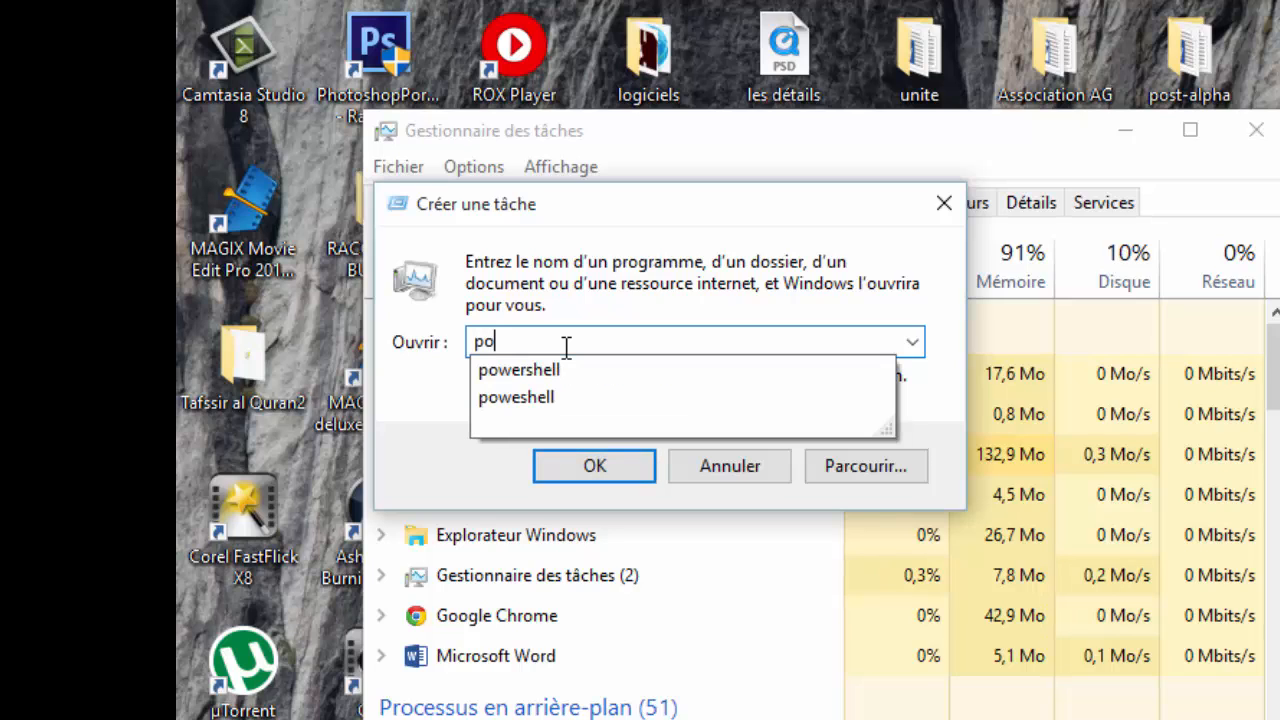
pyautogui.write('wer')
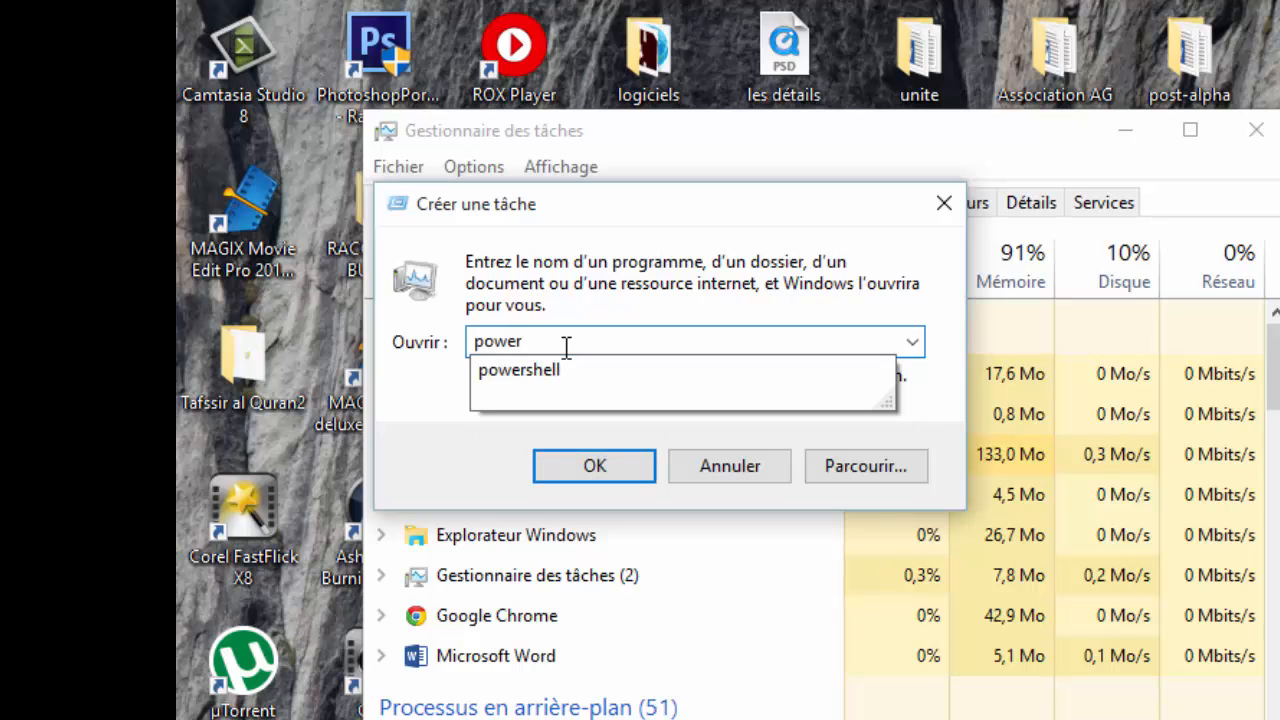
pyautogui.write('shell')
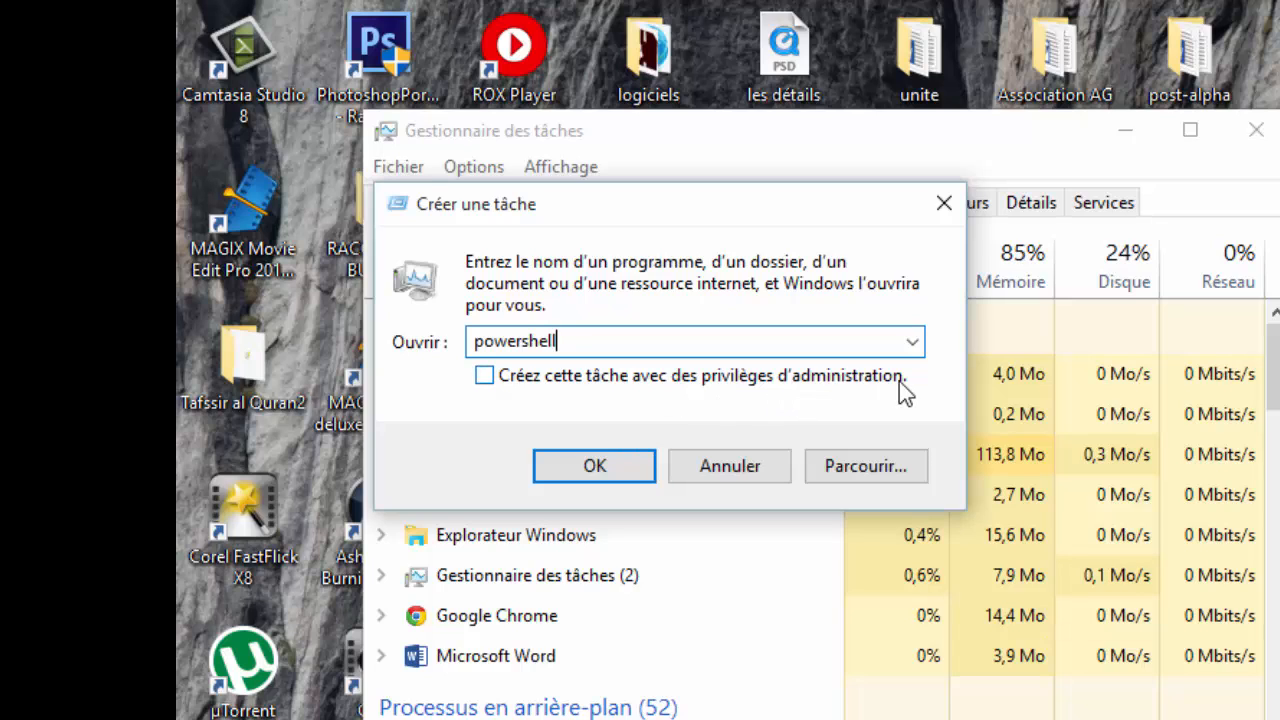
pyautogui.click(485, 377)
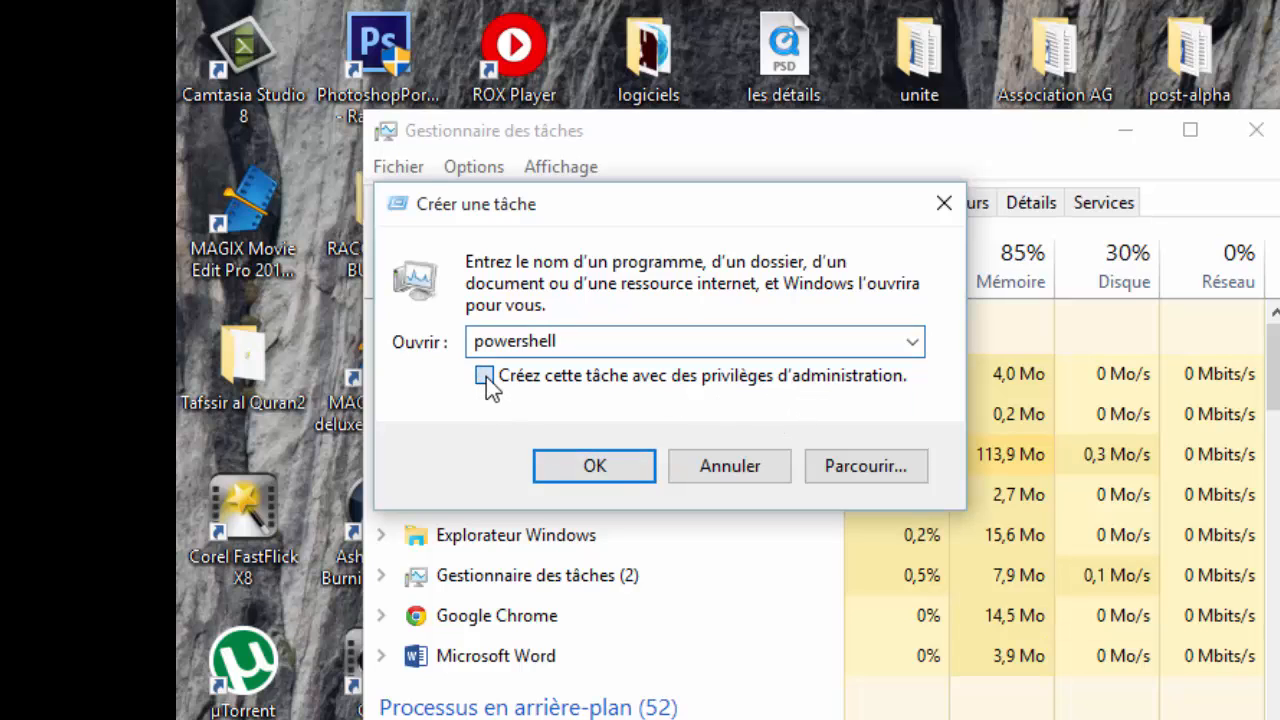
pyautogui.click(623, 472)
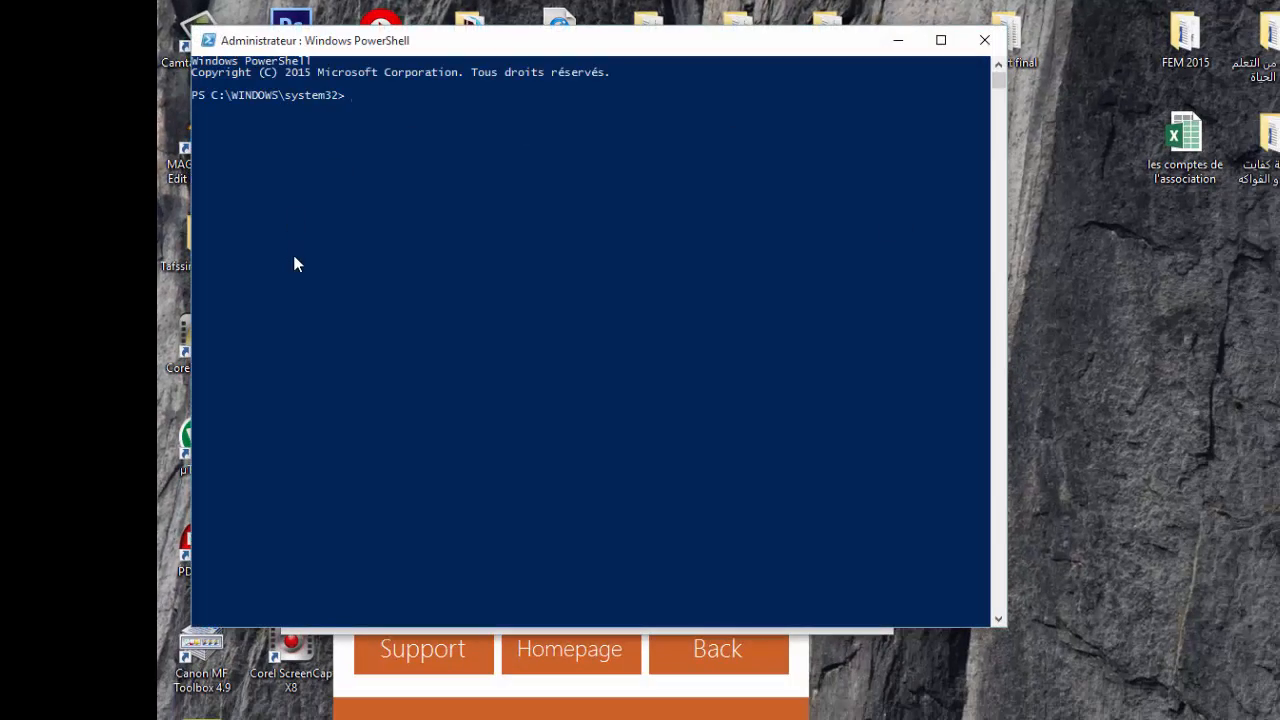
# Step: Paste and run the copied Get-AppxPackage -AllUsers re-registration command in the administrator PowerShell window, and close that window
pyautogui.click(357, 98)
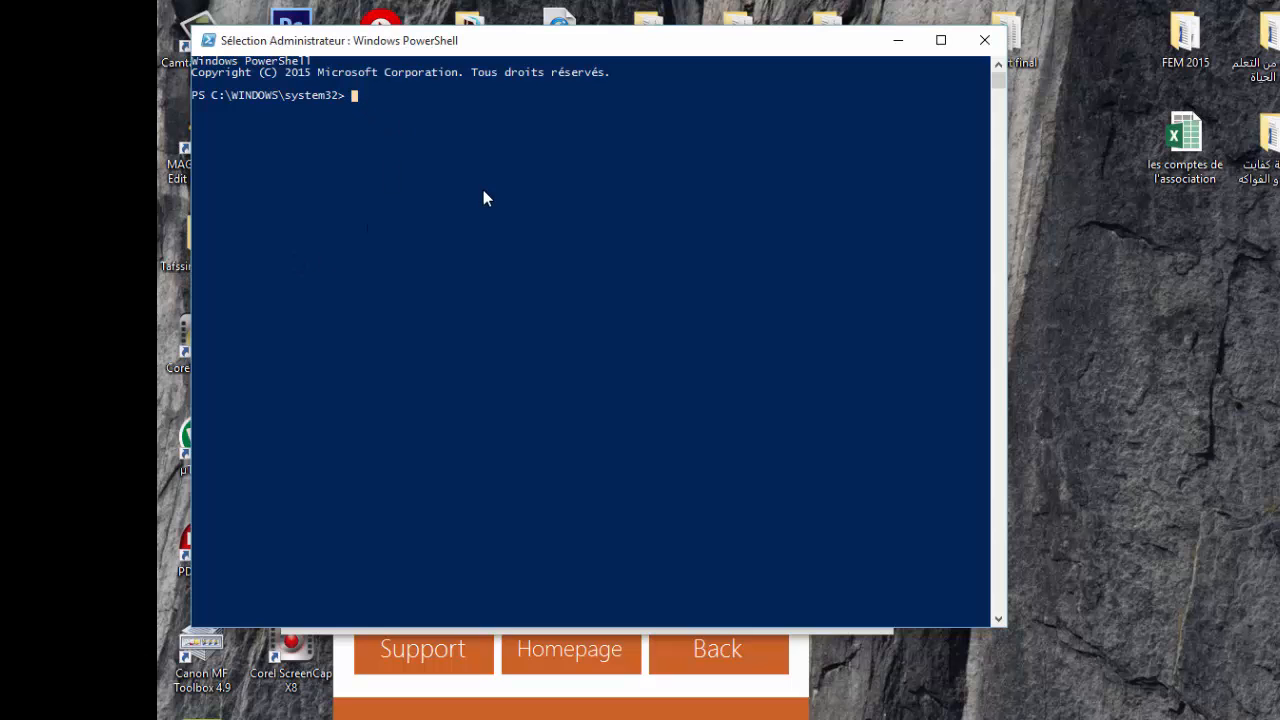
pyautogui.rightClick(483, 198)
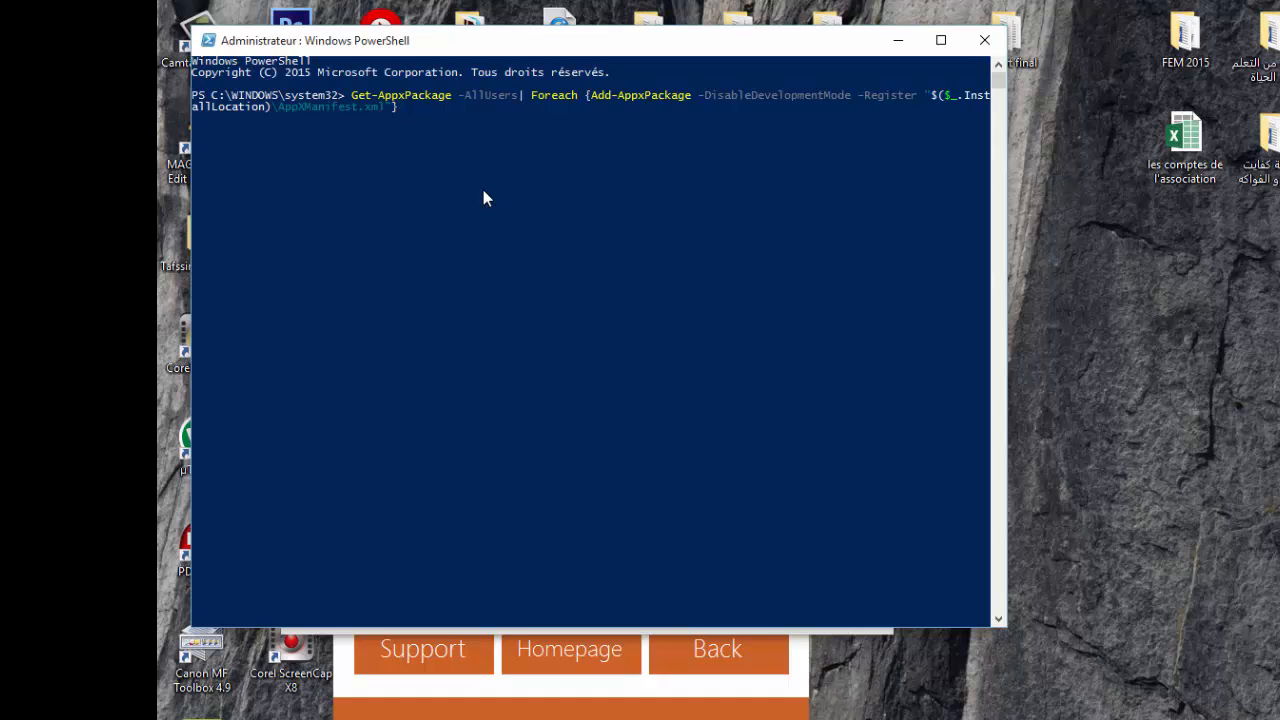
pyautogui.press('Return')
pyautogui.click(985, 40)
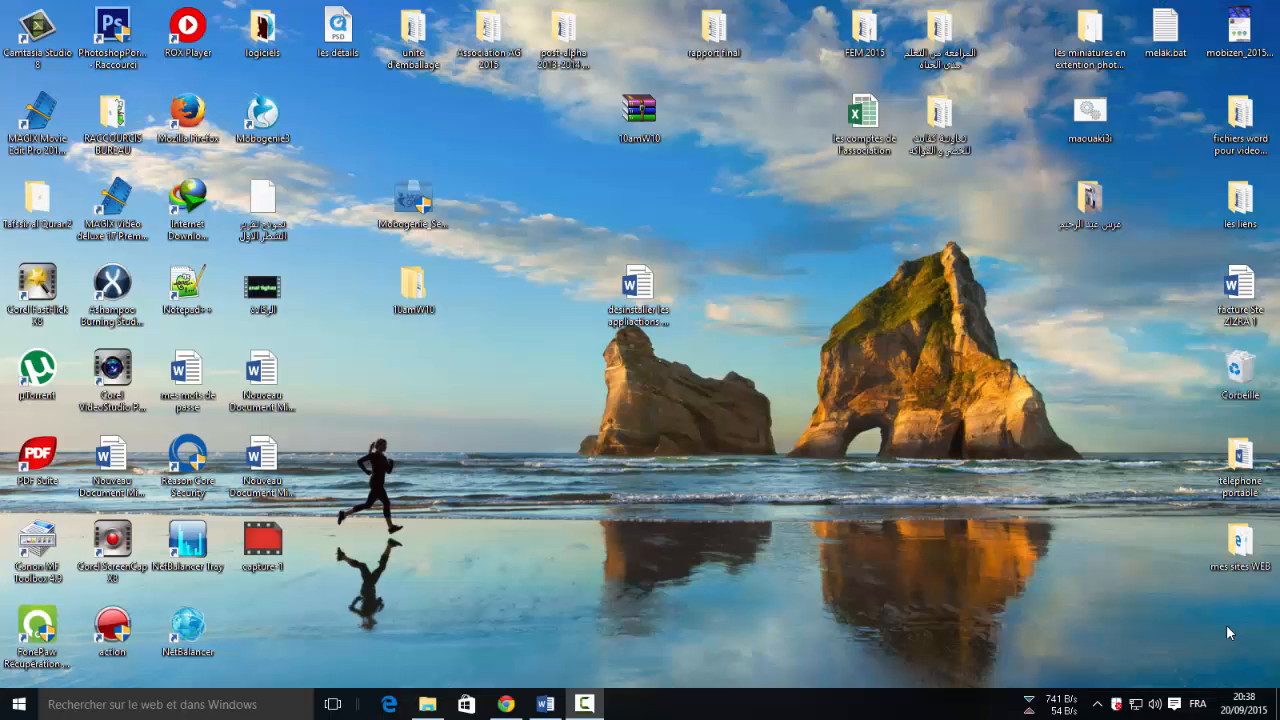